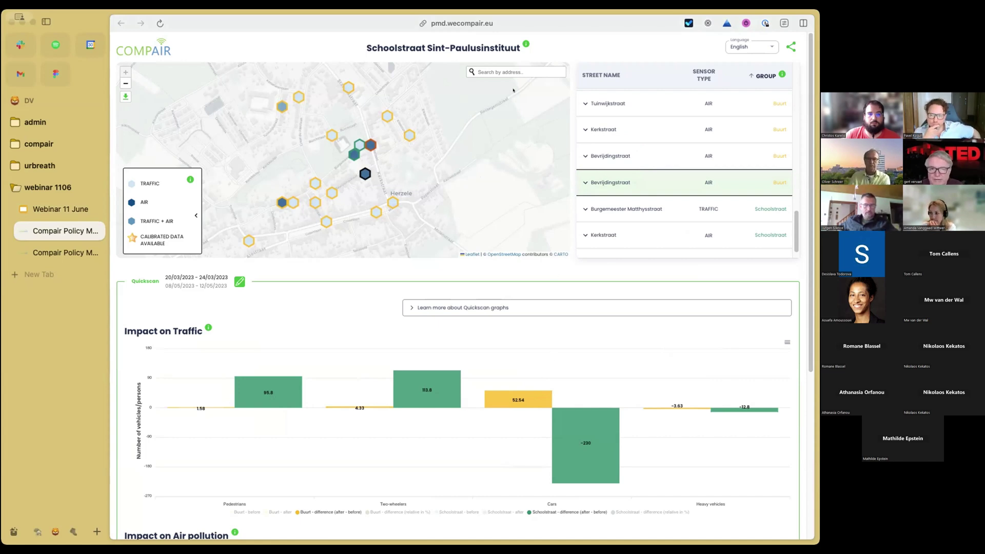
- Read the dashboard info and project info of the Schoolstraat Sint-Paulusinstituut project
left_click(525, 44)
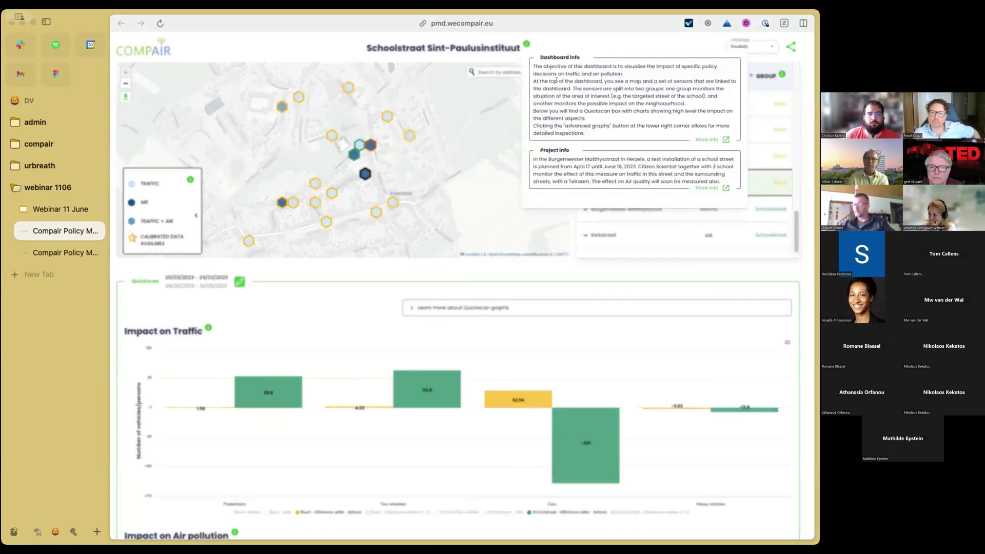
left_click_drag(530, 57, 606, 138)
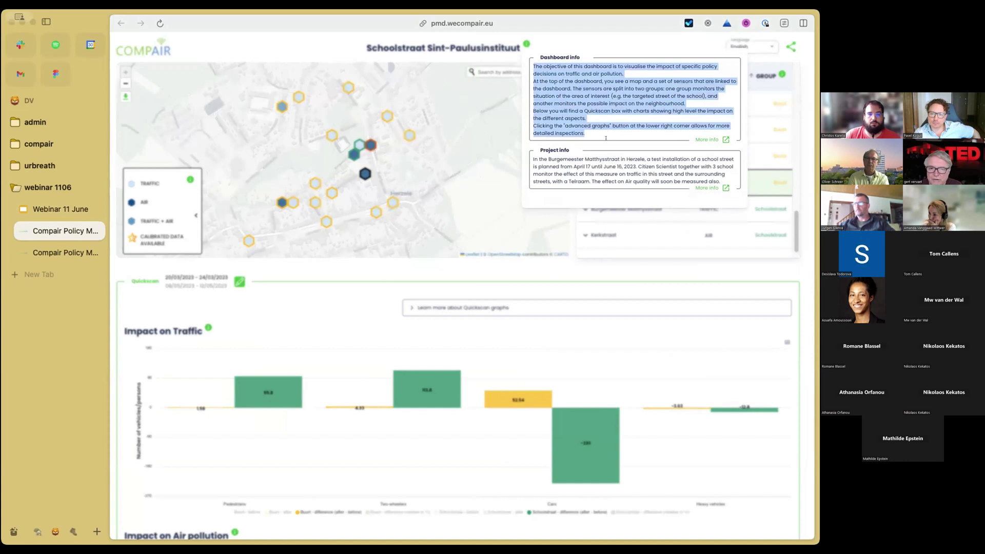
left_click_drag(548, 159, 711, 184)
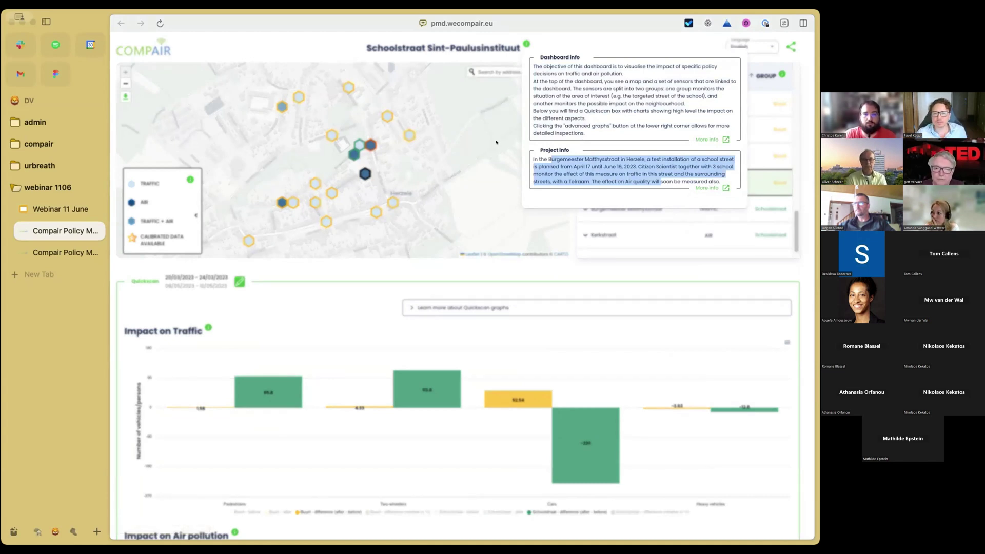
left_click(443, 89)
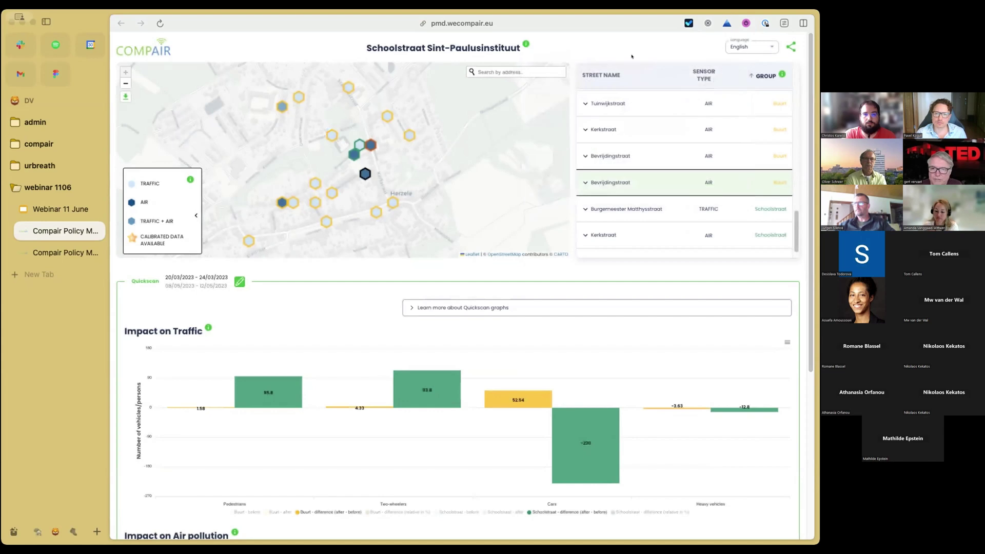
- Expand the details of the Graaf du Parclaan traffic sensor and view the dashboard's sharing option
left_click(775, 73)
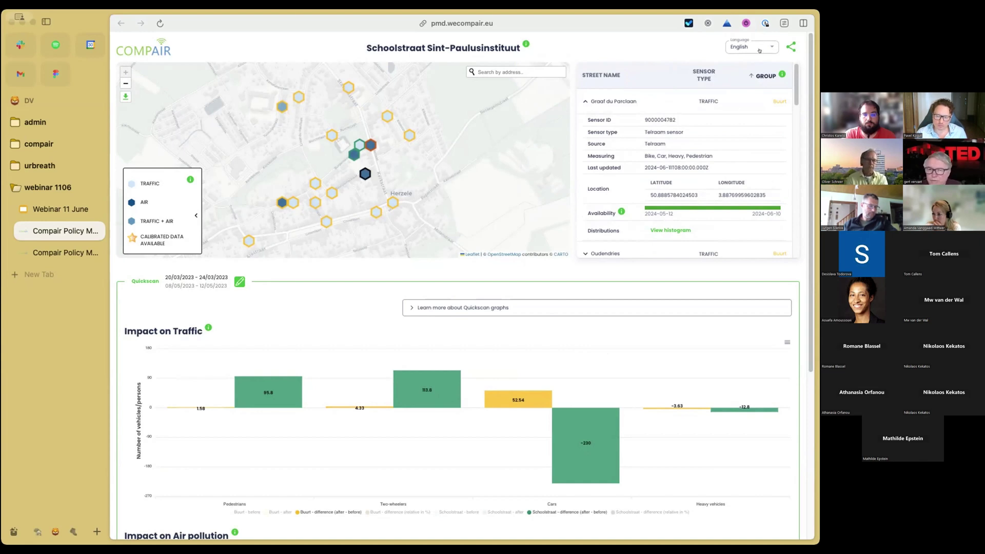
left_click(790, 46)
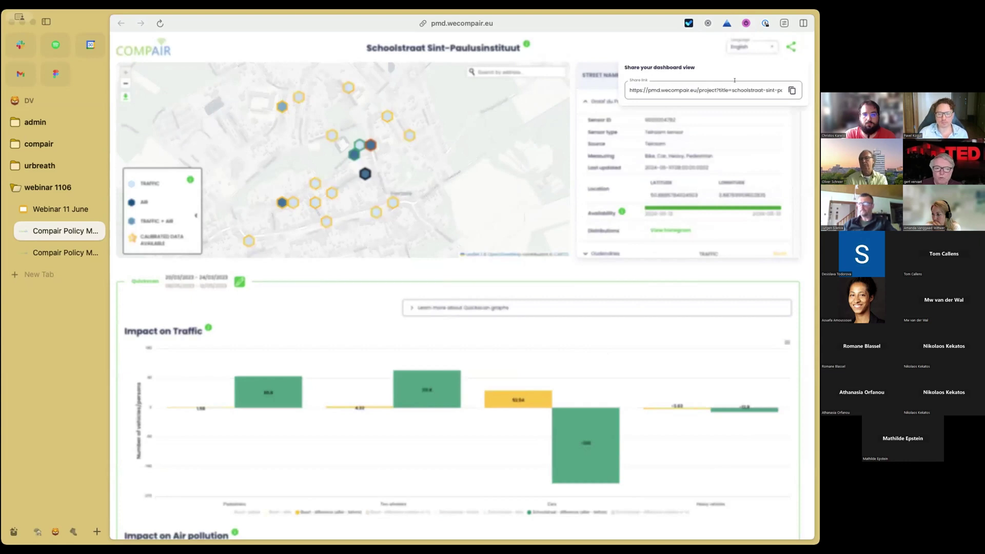
left_click(606, 38)
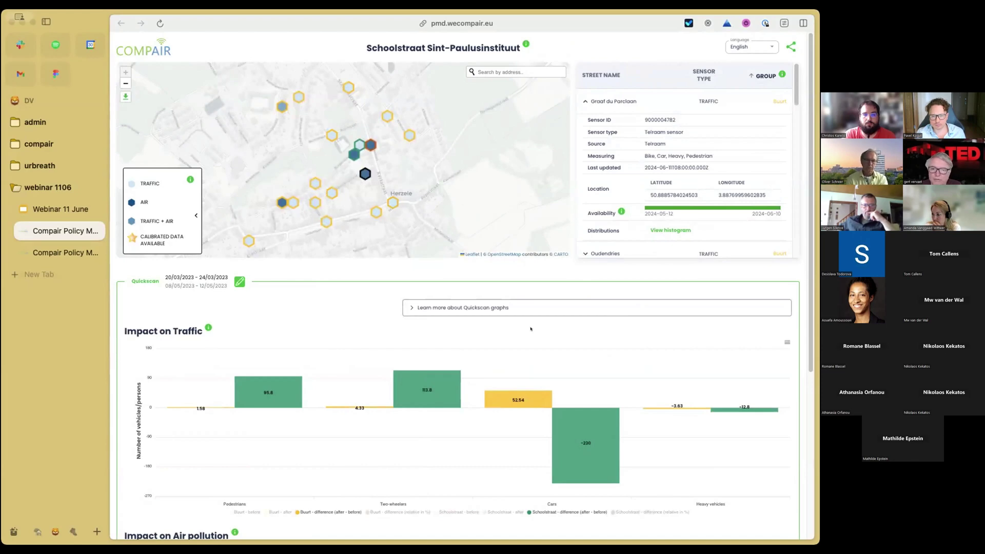
scroll(531, 329, "down", 5)
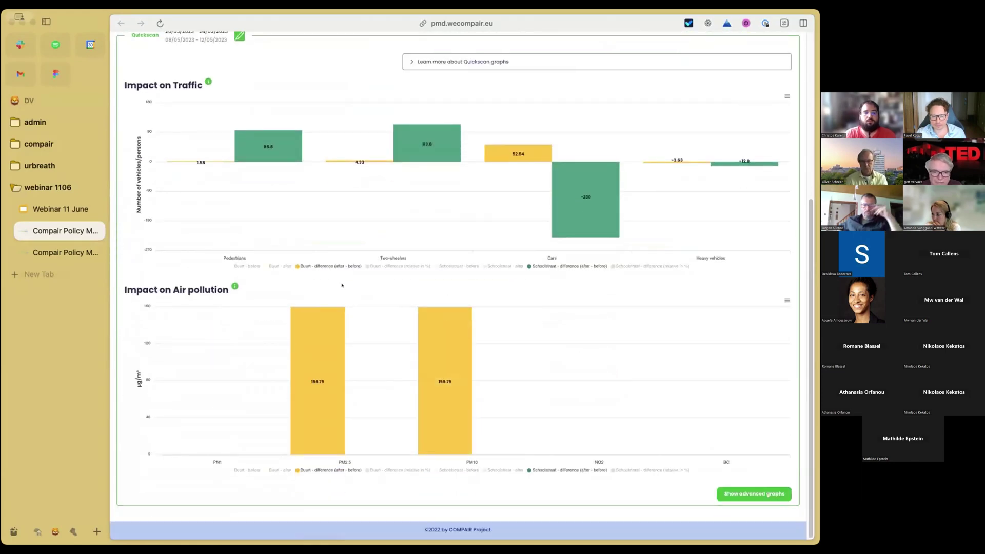
scroll(452, 318, "up", 5)
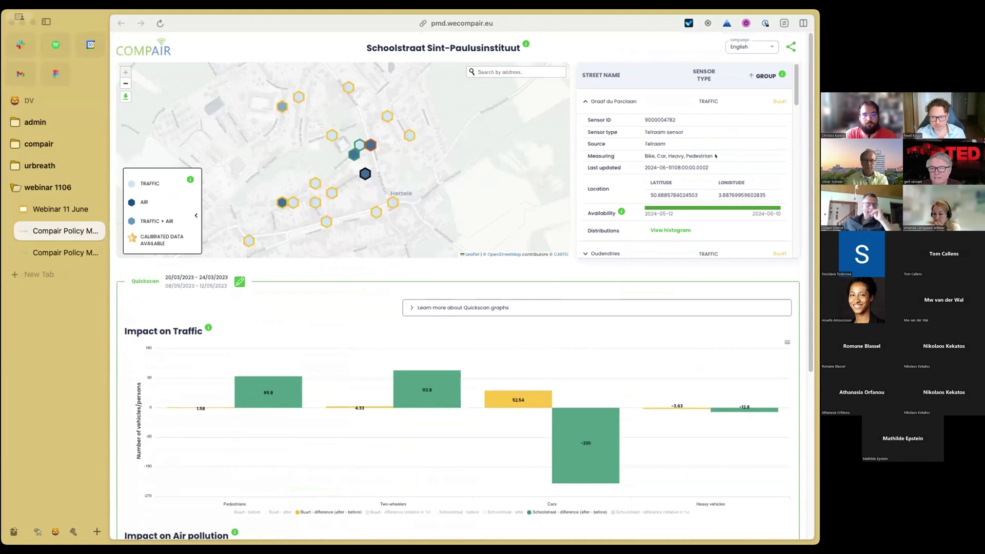
- Copy the share link of the current dashboard view
left_click(791, 47)
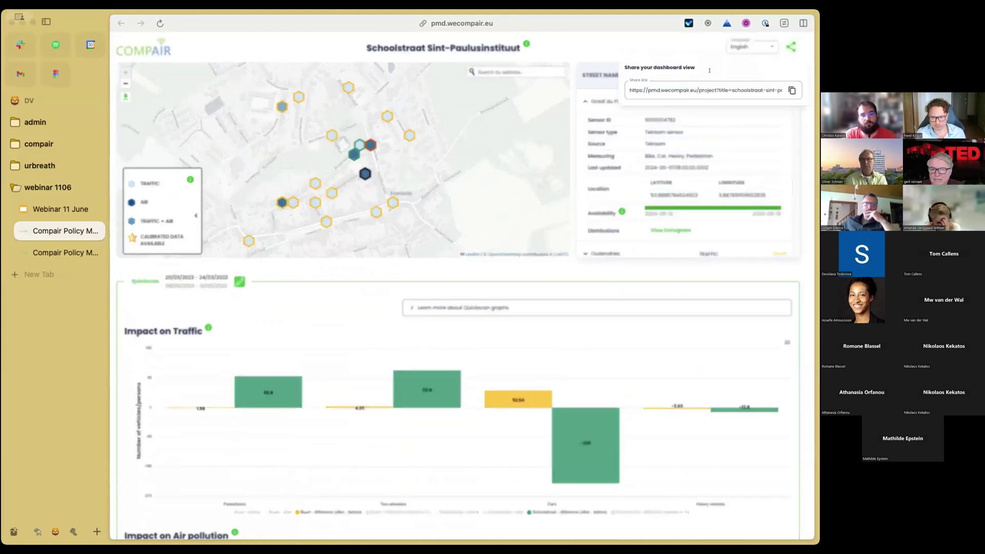
left_click(790, 90)
left_click(598, 38)
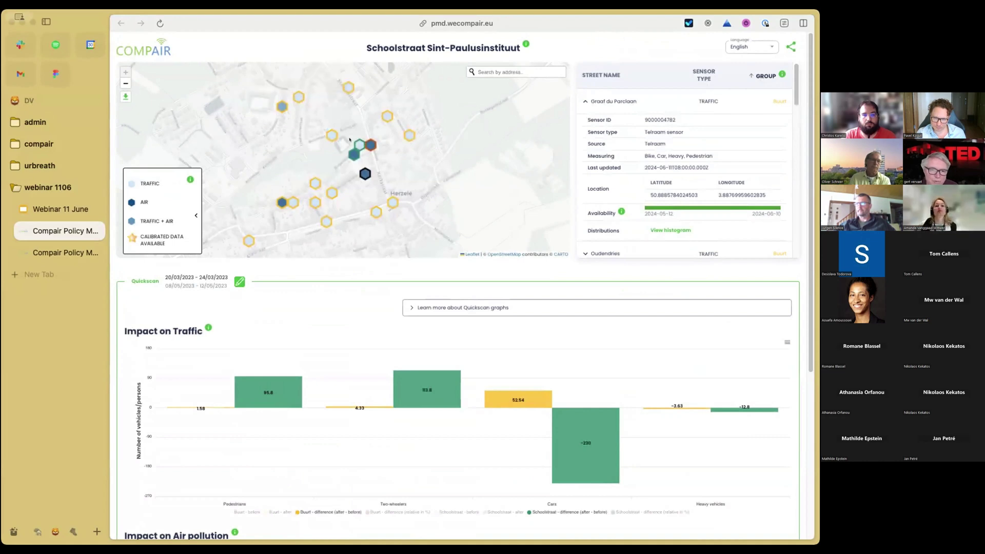
- Examine the sensors on the map and the Quickscan charts for the impact on traffic and air pollution
mouse_move(370, 148)
mouse_move(338, 85)
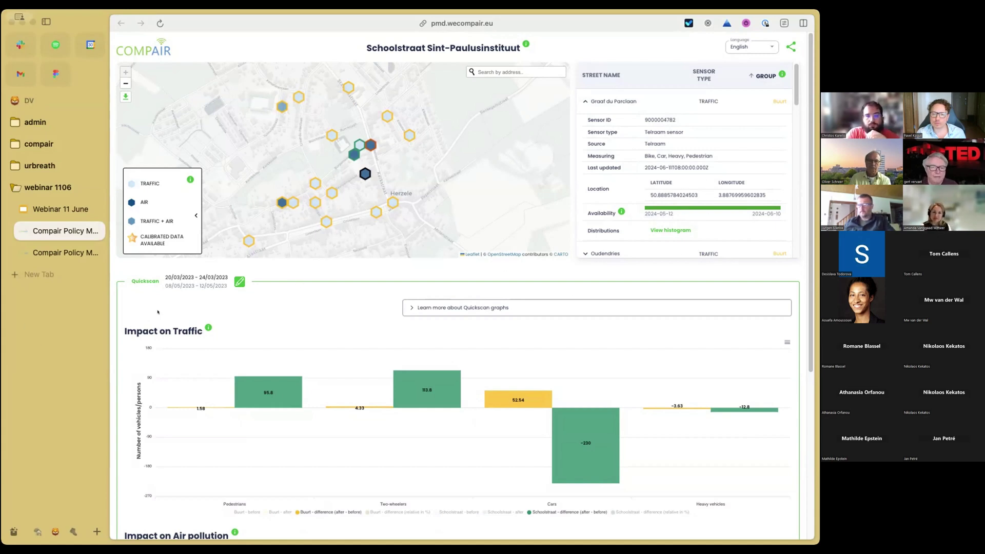
scroll(157, 312, "down", 3)
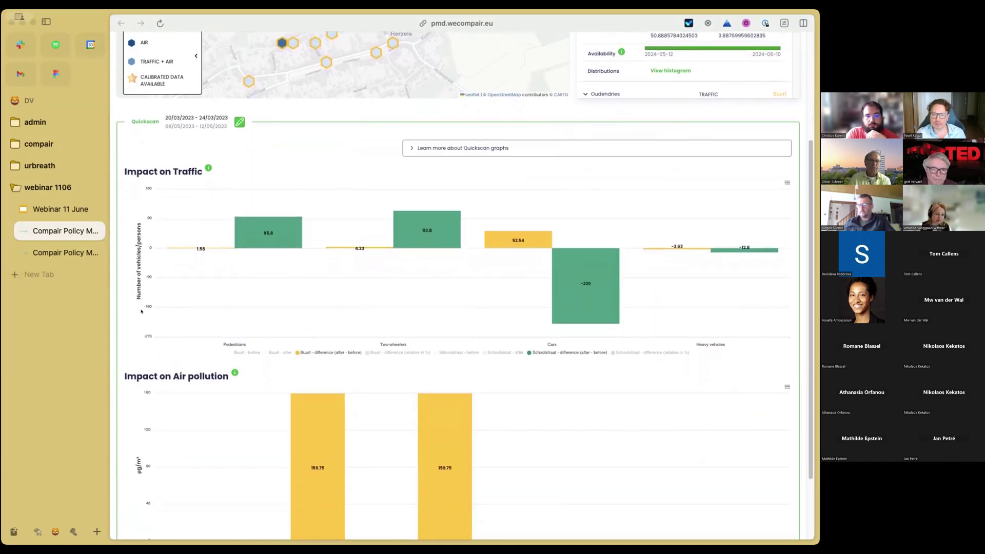
scroll(141, 311, "down", 1)
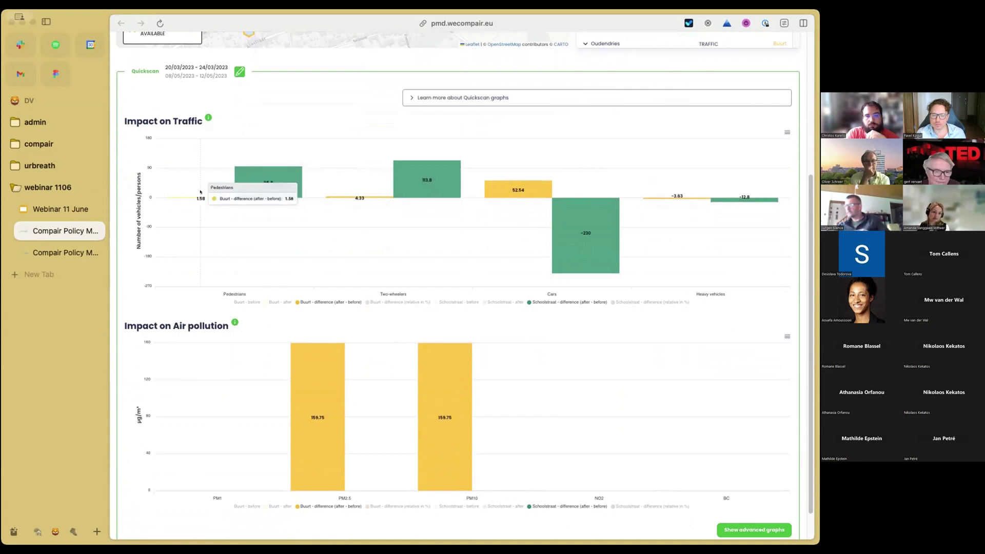
mouse_move(269, 175)
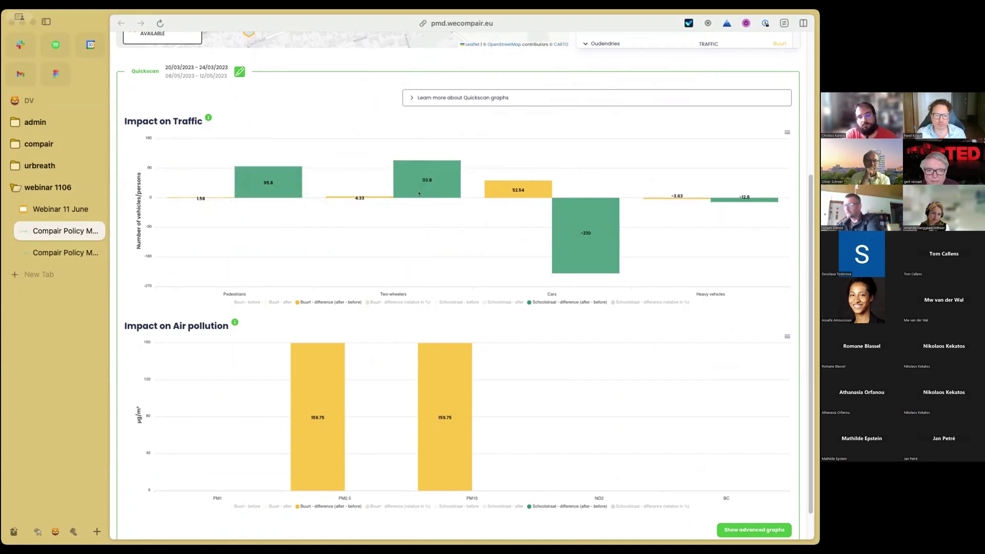
mouse_move(597, 234)
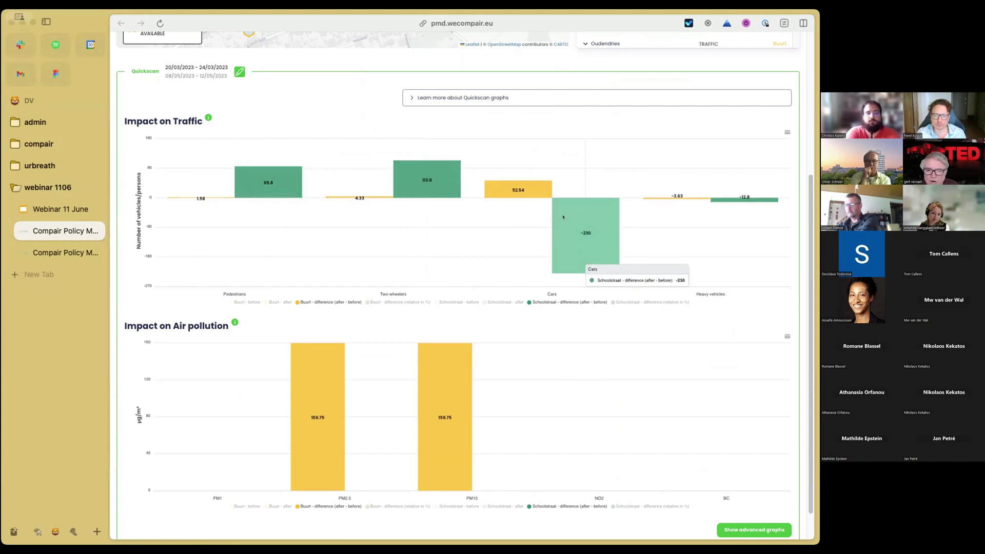
mouse_move(500, 187)
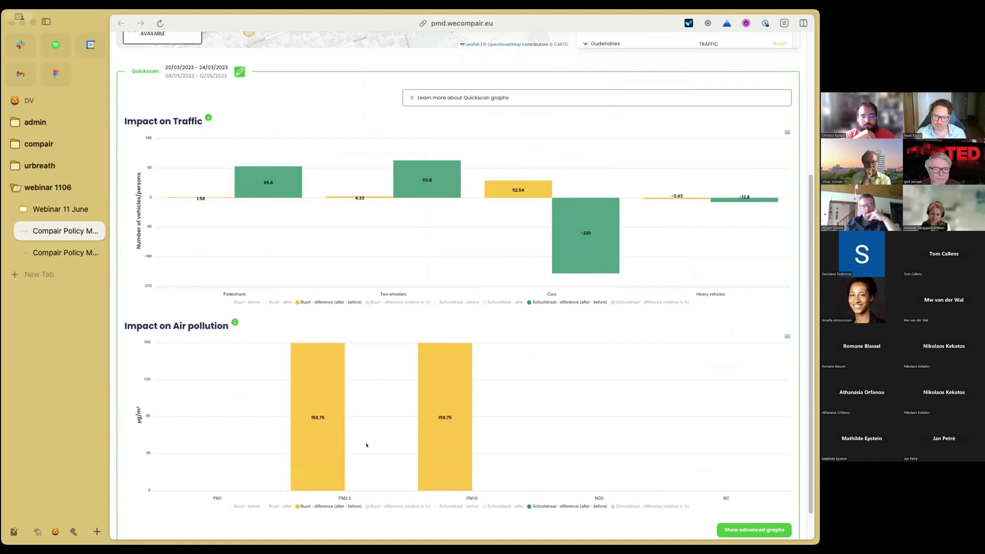
scroll(366, 445, "down", 2)
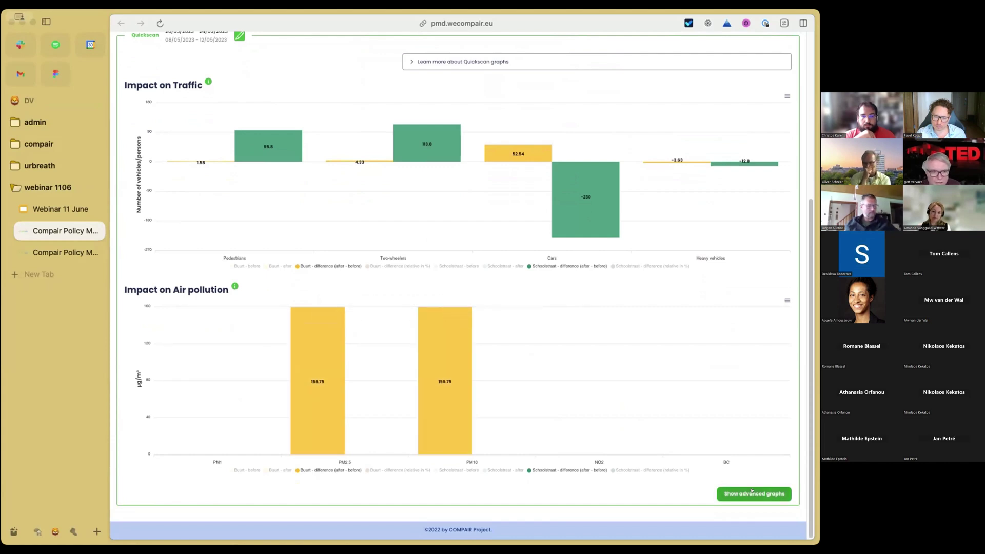
- Add the Buurt before, Buurt after and Schoolstraat relative difference series to the Impact on Traffic chart
scroll(738, 462, "up", 3)
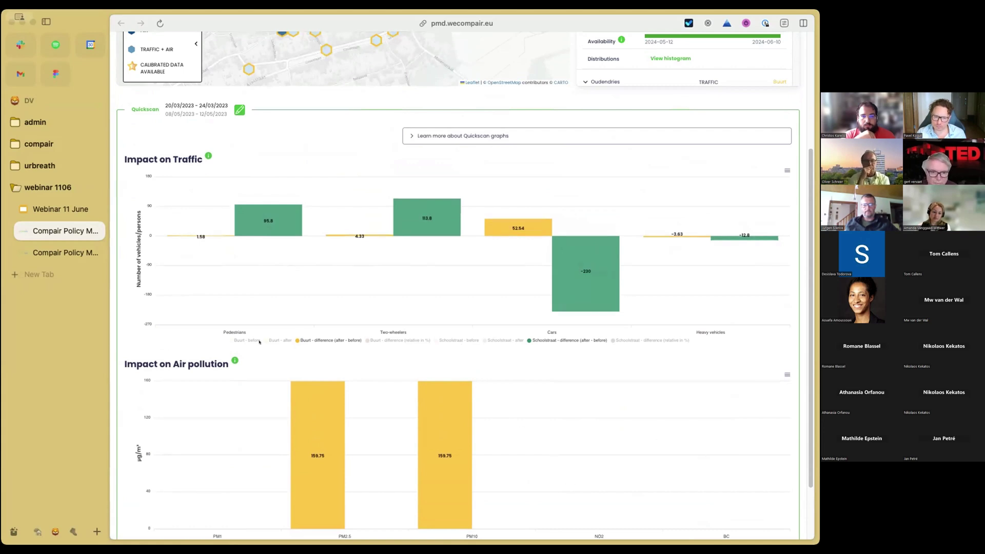
left_click(247, 340)
left_click(279, 340)
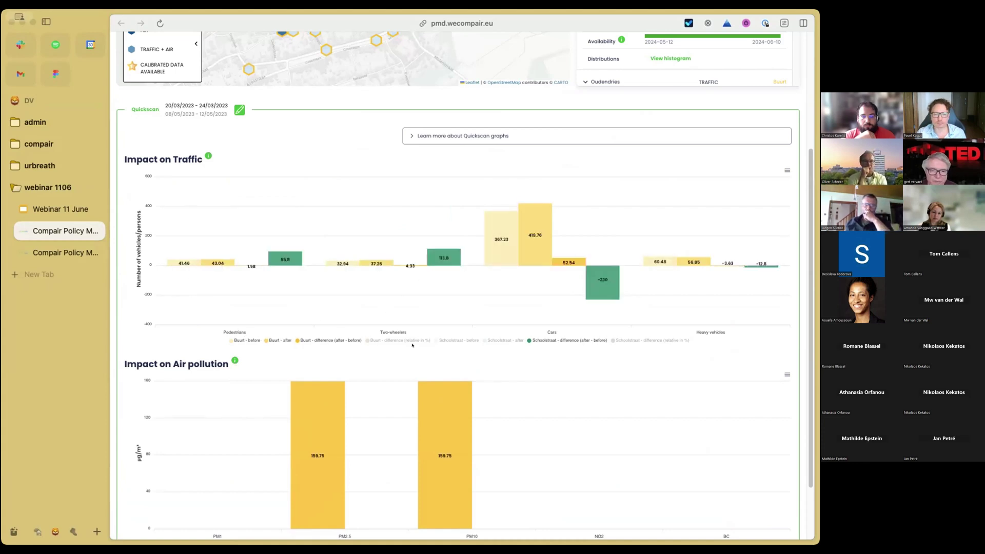
left_click(624, 339)
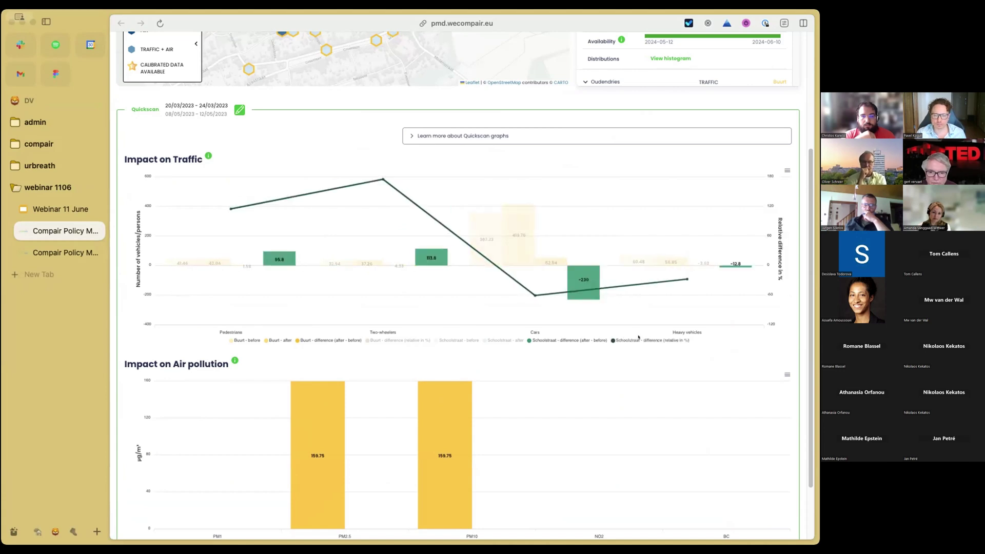
- Show the advanced graphs and read the explanation about them
scroll(531, 389, "down", 3)
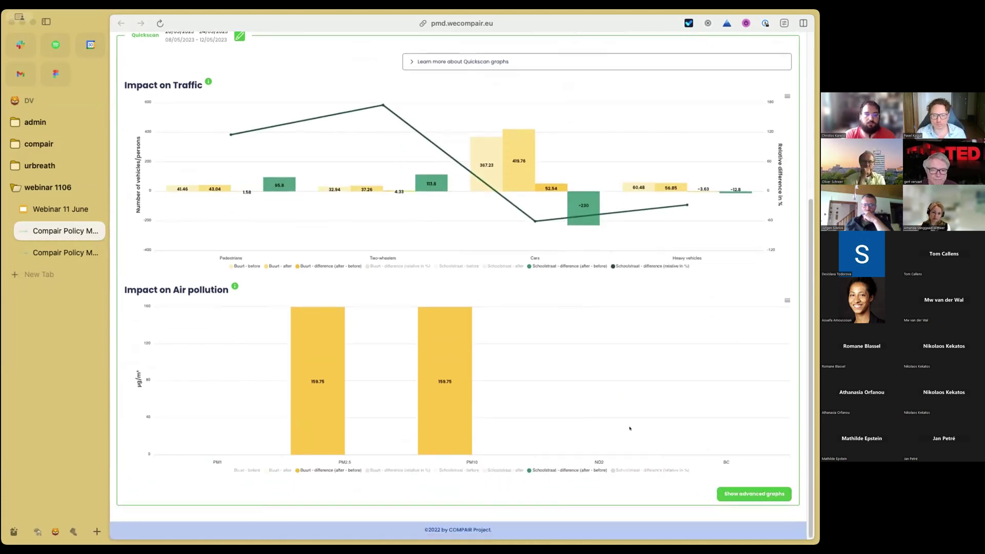
scroll(725, 455, "down", 2)
scroll(725, 455, "down", 5)
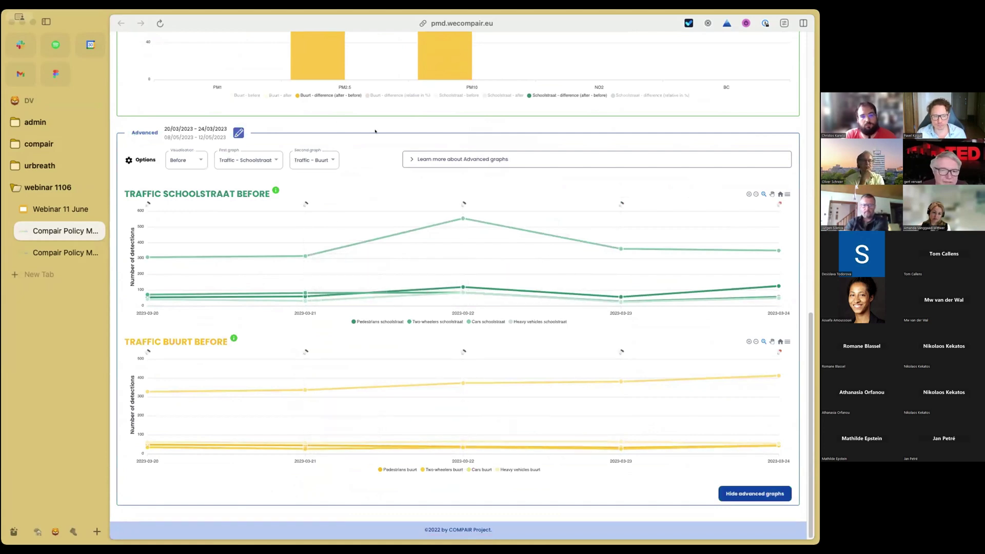
left_click(430, 158)
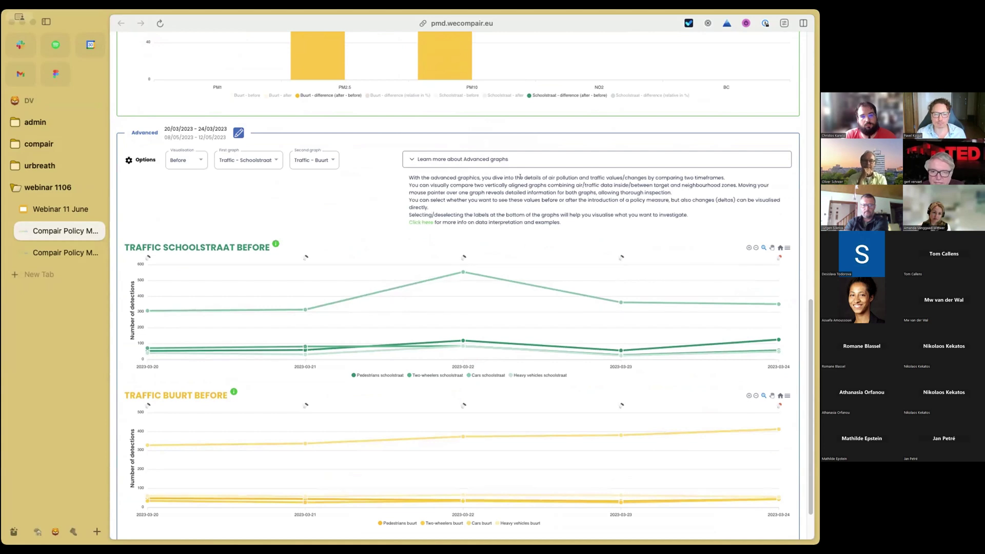
left_click(405, 159)
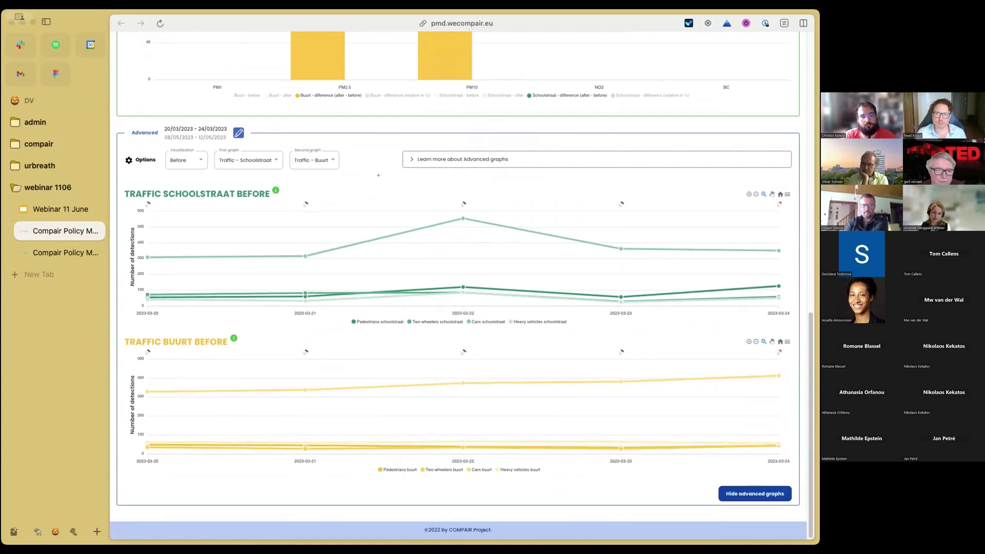
- Set the advanced graphs' visualisation to Delta and hide the pedestrians and heavy vehicles series in both graphs
left_click(183, 158)
left_click(182, 203)
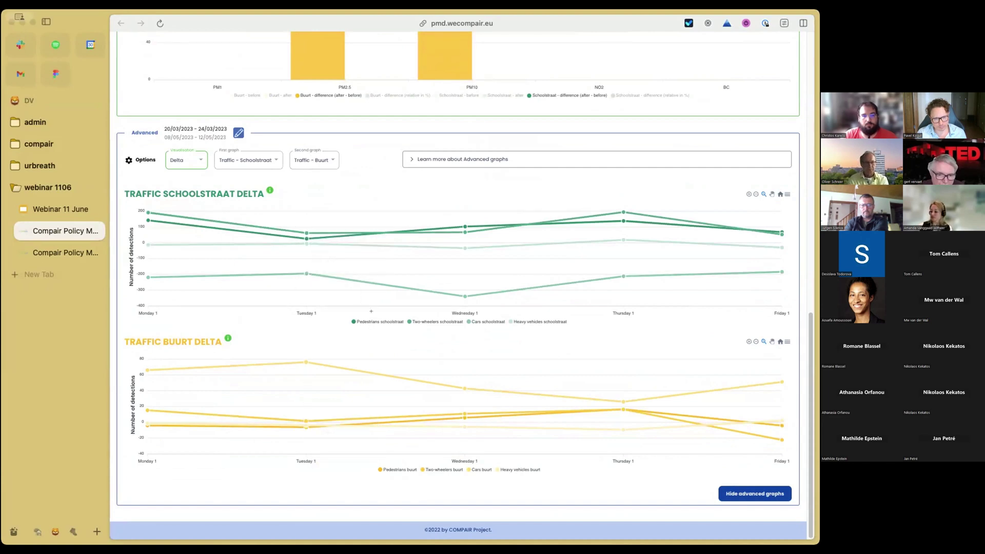
left_click(372, 319)
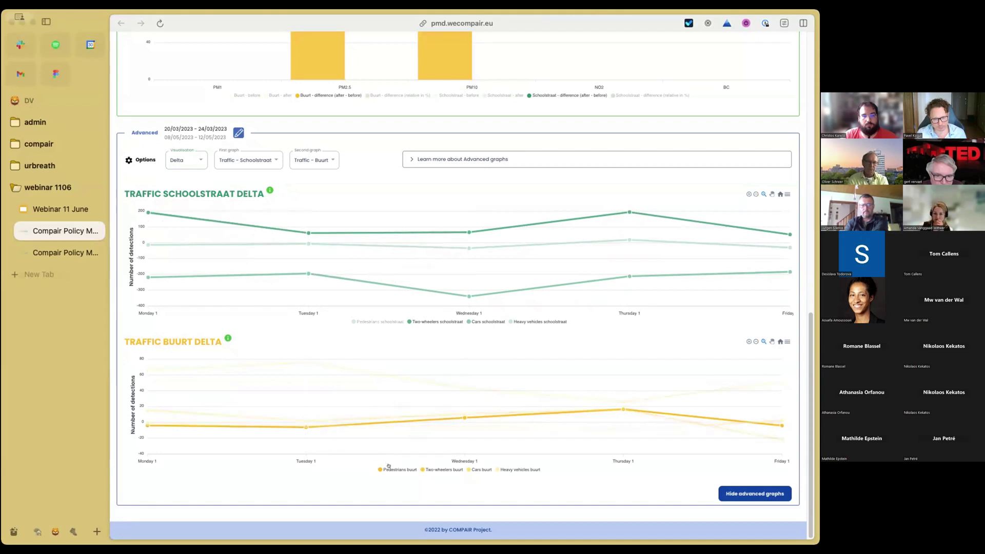
left_click(528, 320)
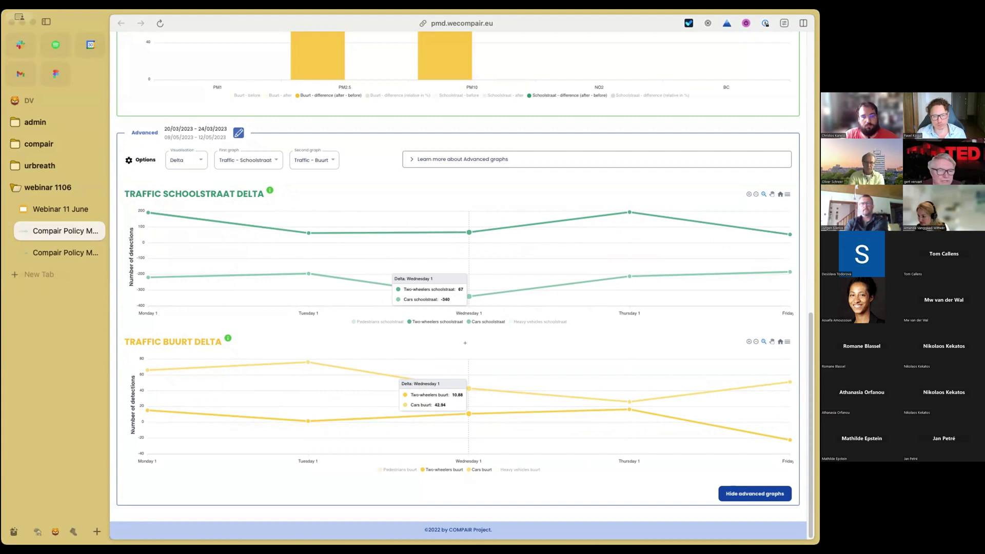
scroll(328, 251, "up", 1)
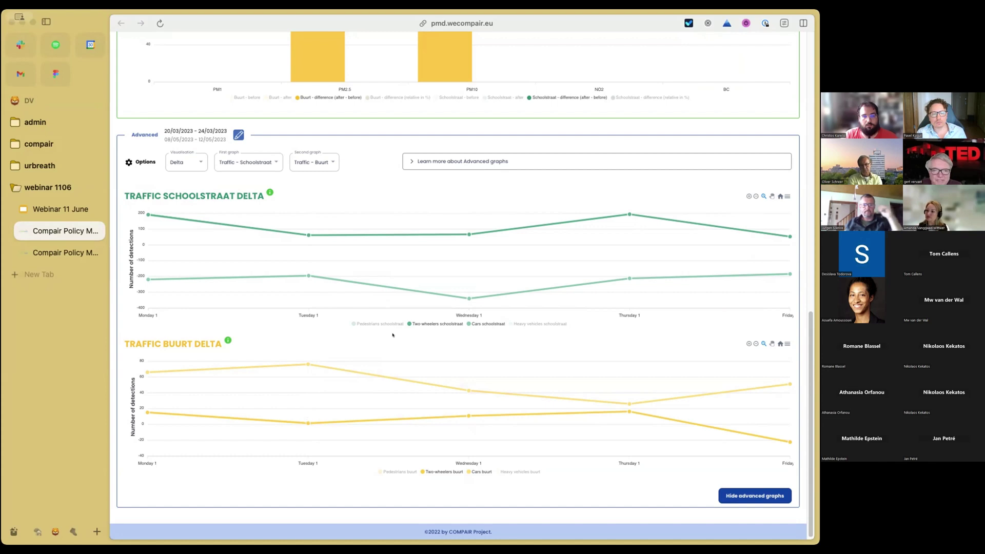
- Switch to the Sint-Niklaas - Vogelkeswijk dashboard and show its game graph about cycling to school
left_click(53, 252)
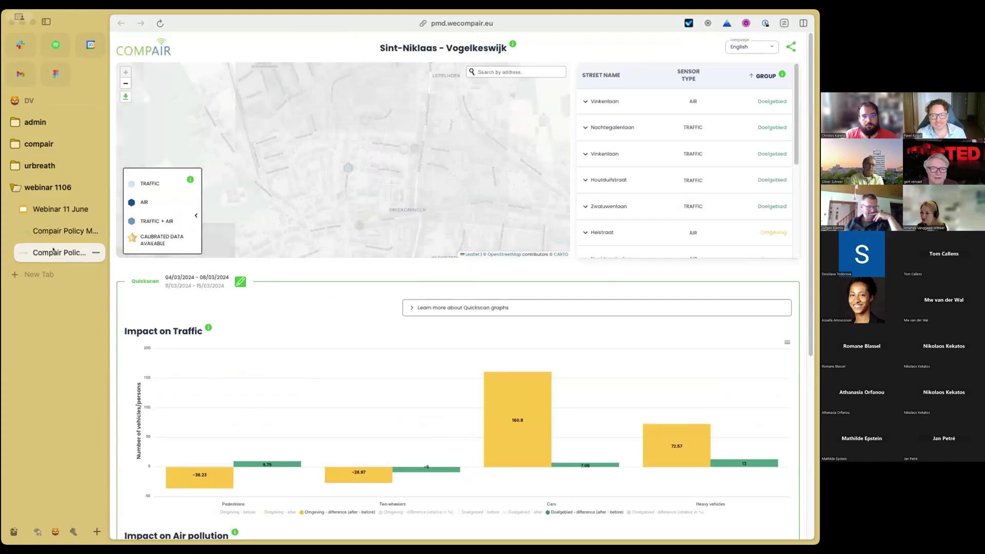
scroll(174, 368, "down", 6)
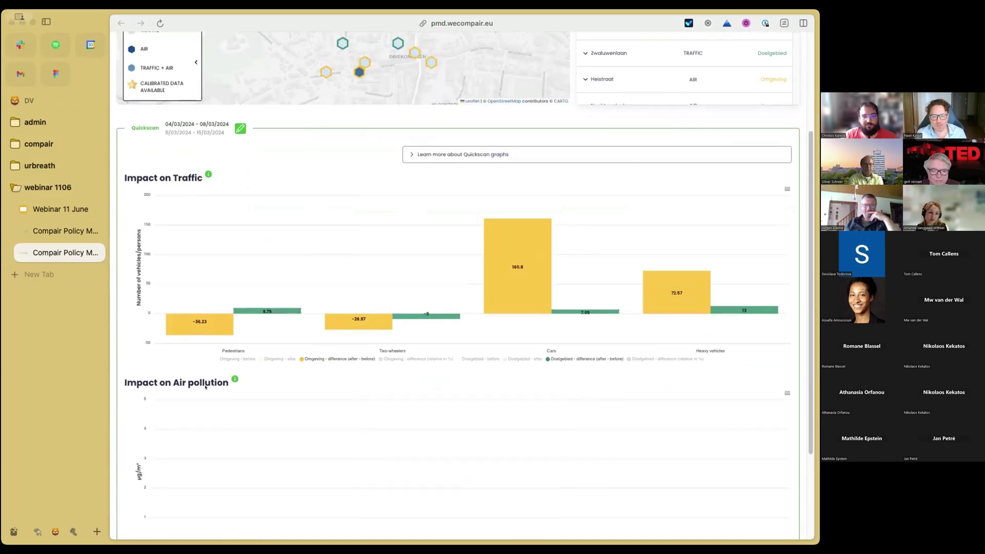
left_click(761, 494)
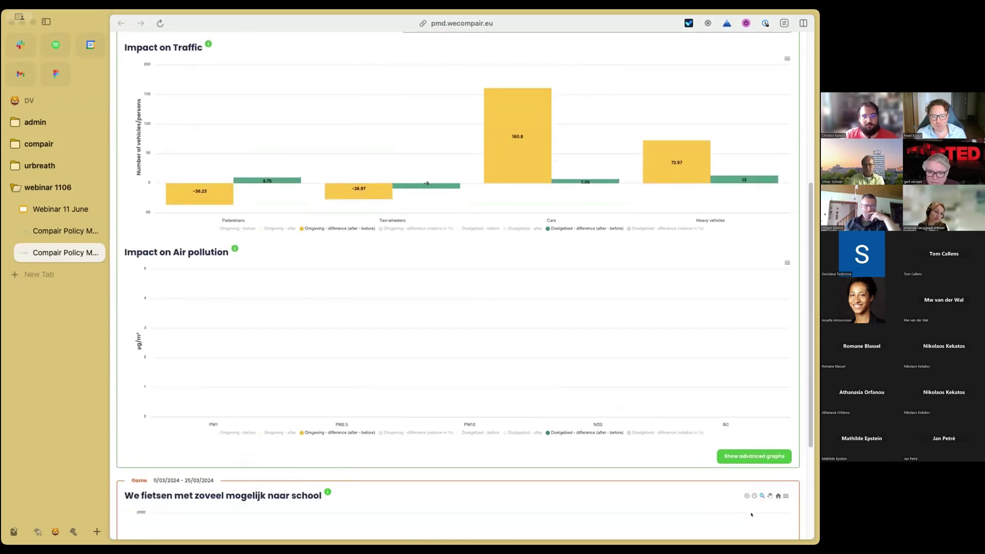
scroll(792, 440, "down", 3)
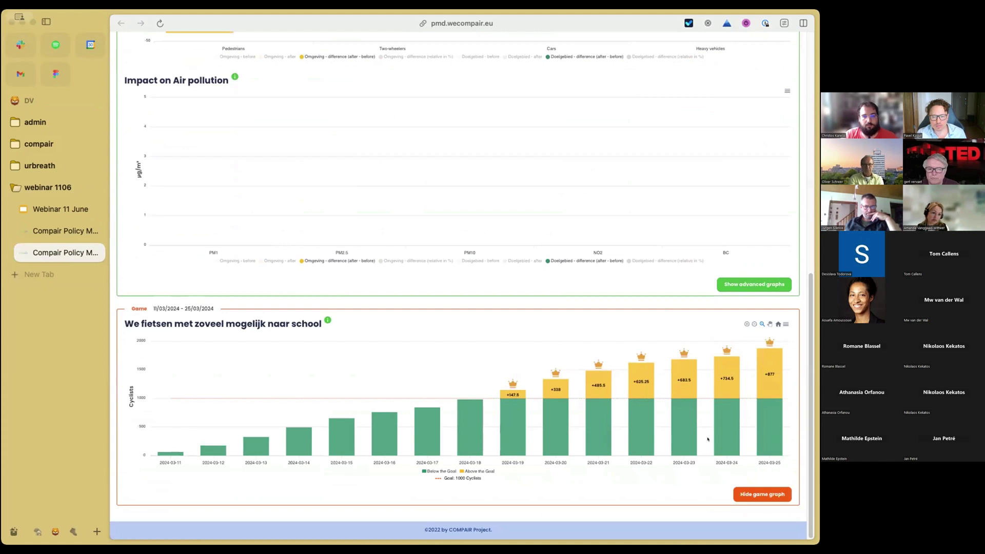